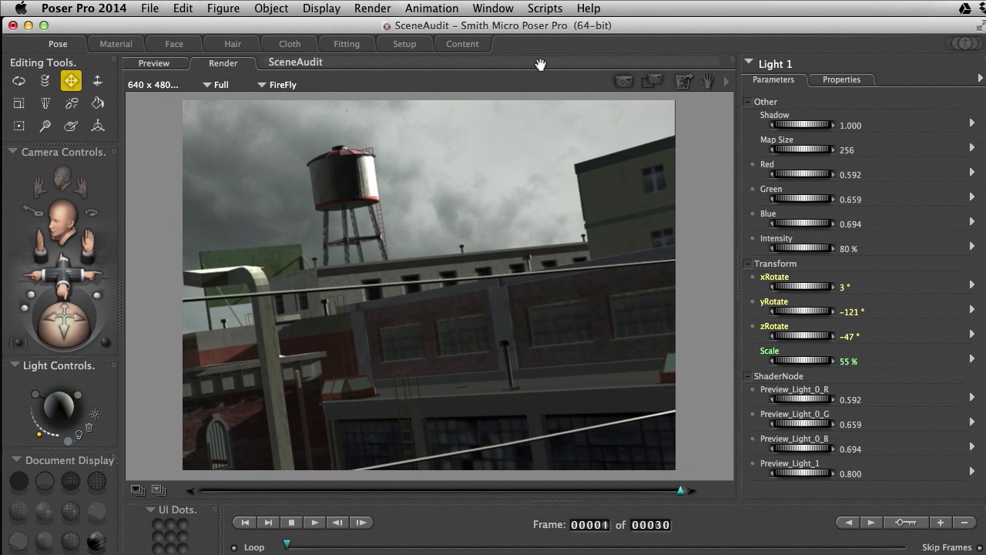
Select Light 2 in the scene preview to inspect its parameters, and bring the rendered image back up for comparison
{"action": "left_click", "coordinate": [154, 64]}
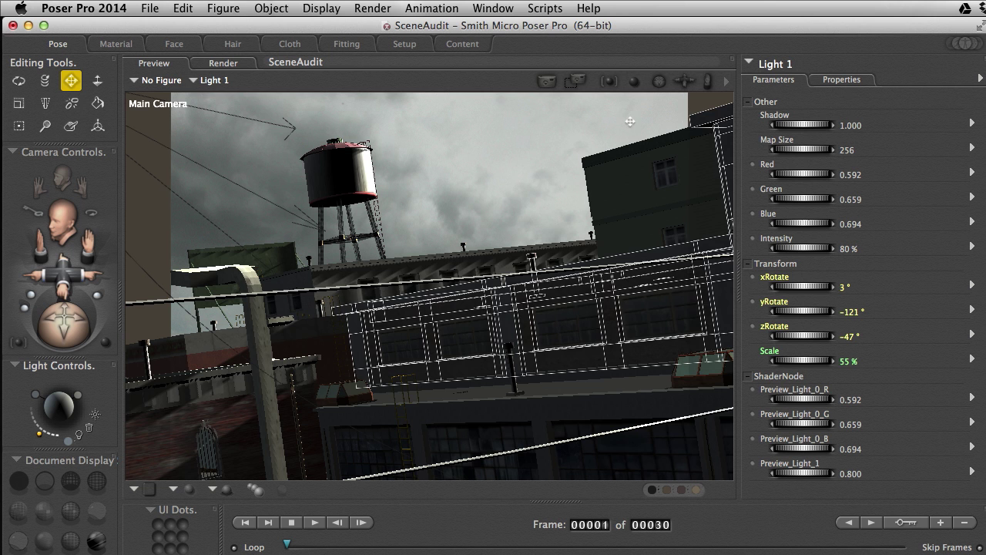
{"action": "left_click", "coordinate": [215, 81]}
{"action": "mouse_move", "coordinate": [218, 105]}
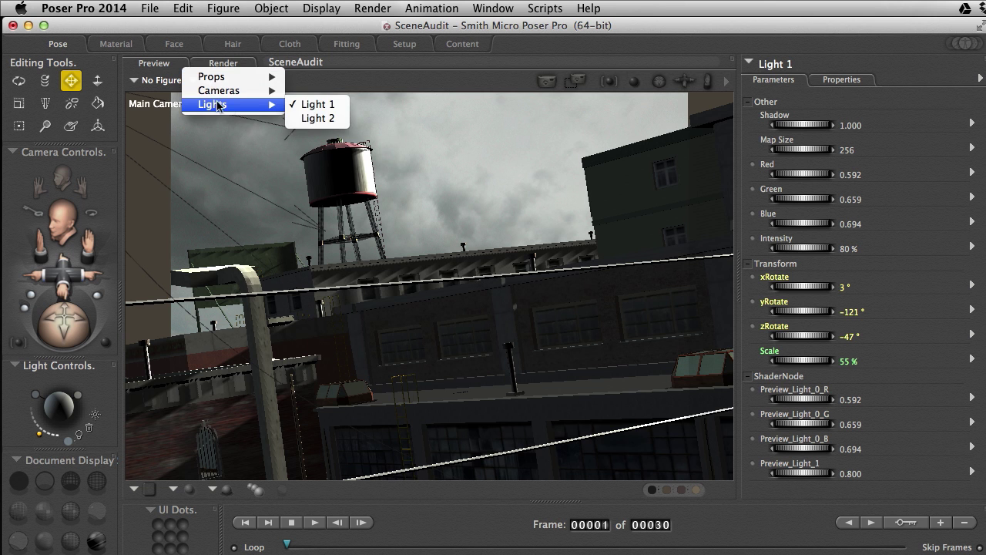
{"action": "left_click", "coordinate": [302, 118]}
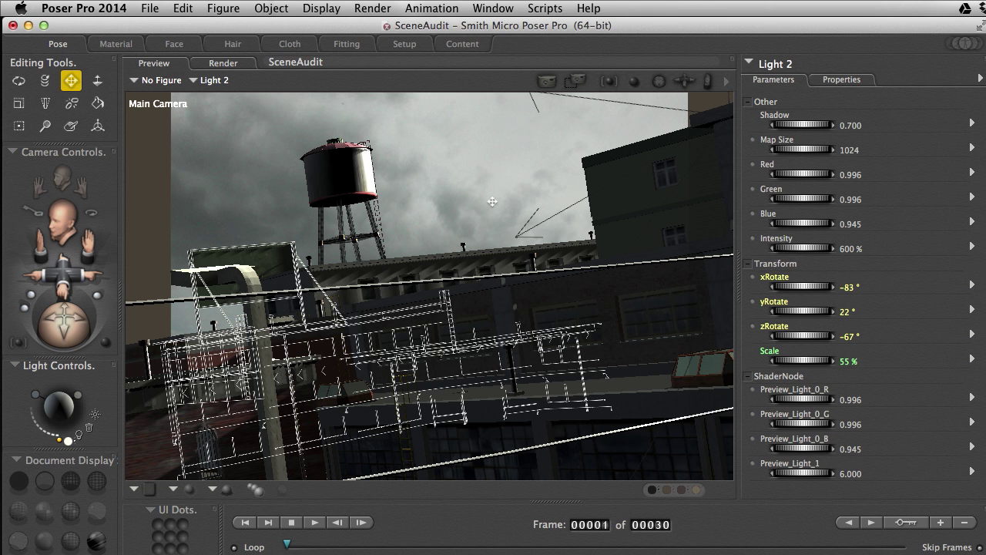
{"action": "left_click", "coordinate": [224, 65]}
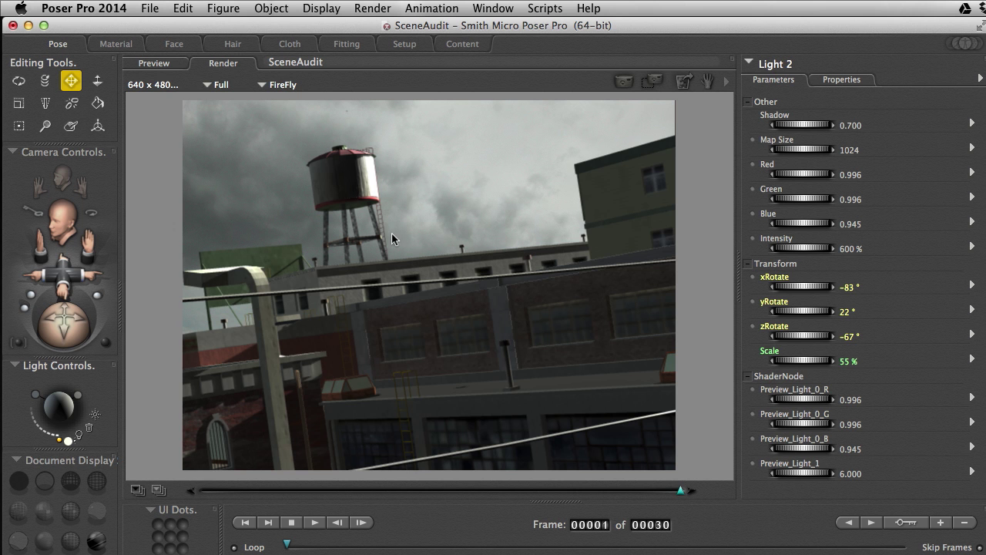
Select Building09_1 in the scene preview and display the advanced node setup of its B09Walls material
{"action": "left_click", "coordinate": [160, 65]}
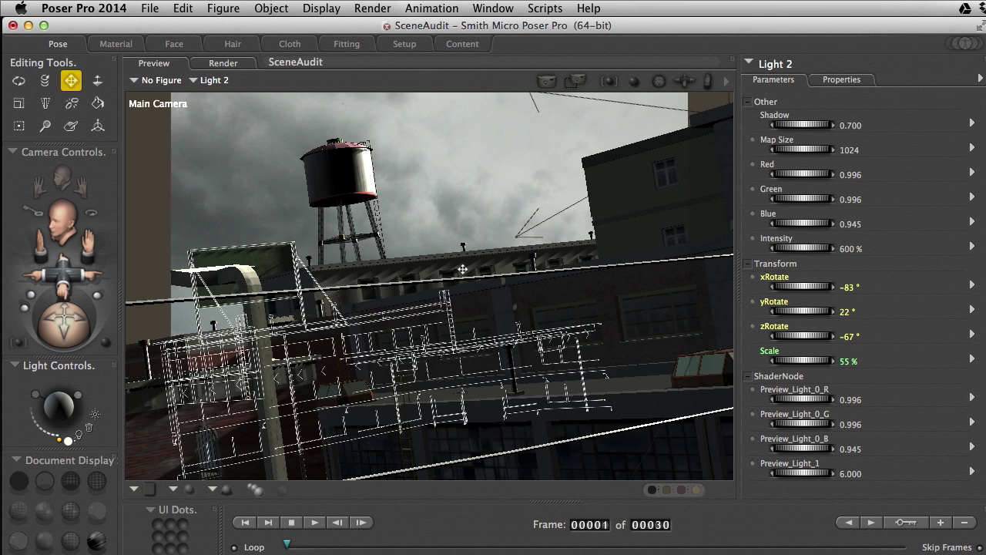
{"action": "left_click", "coordinate": [493, 286]}
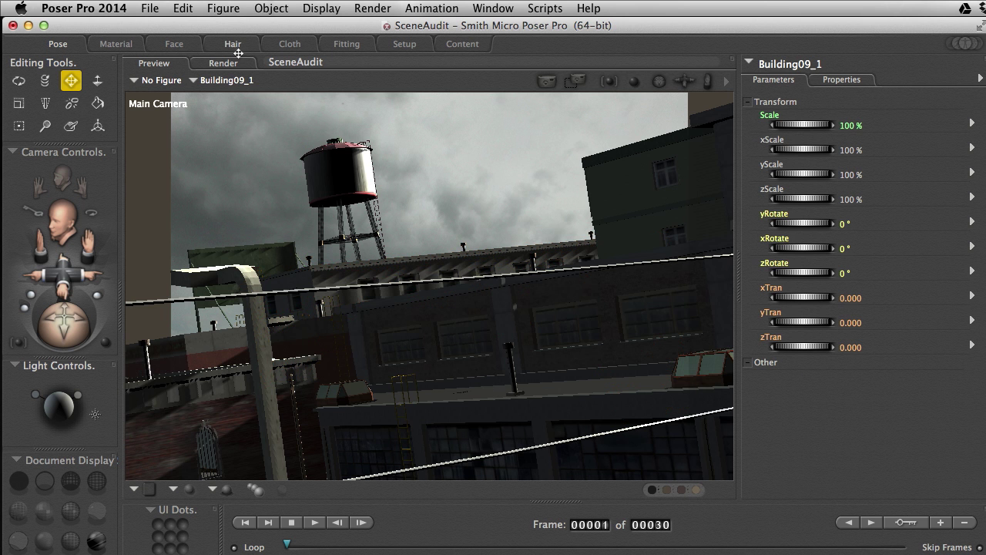
{"action": "left_click", "coordinate": [116, 44]}
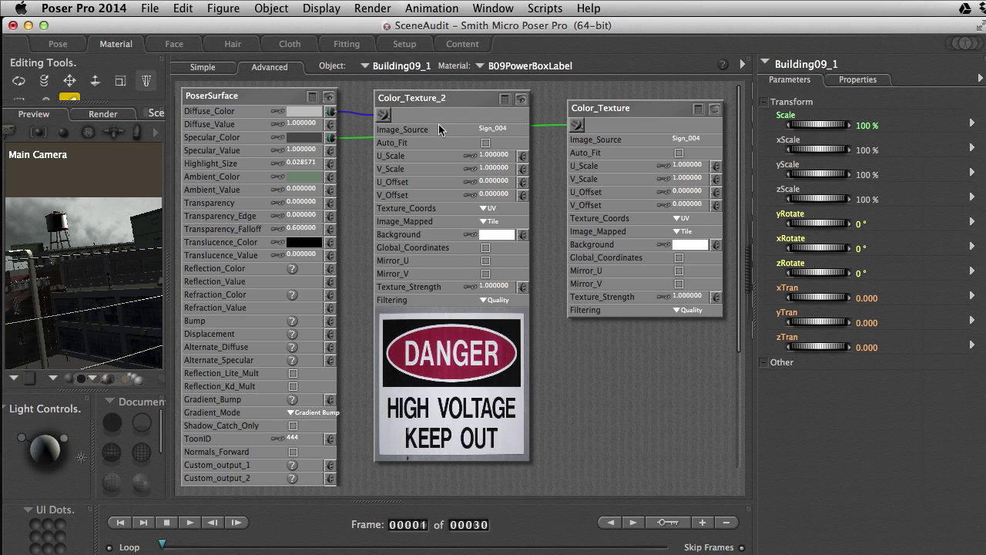
{"action": "left_click", "coordinate": [513, 68]}
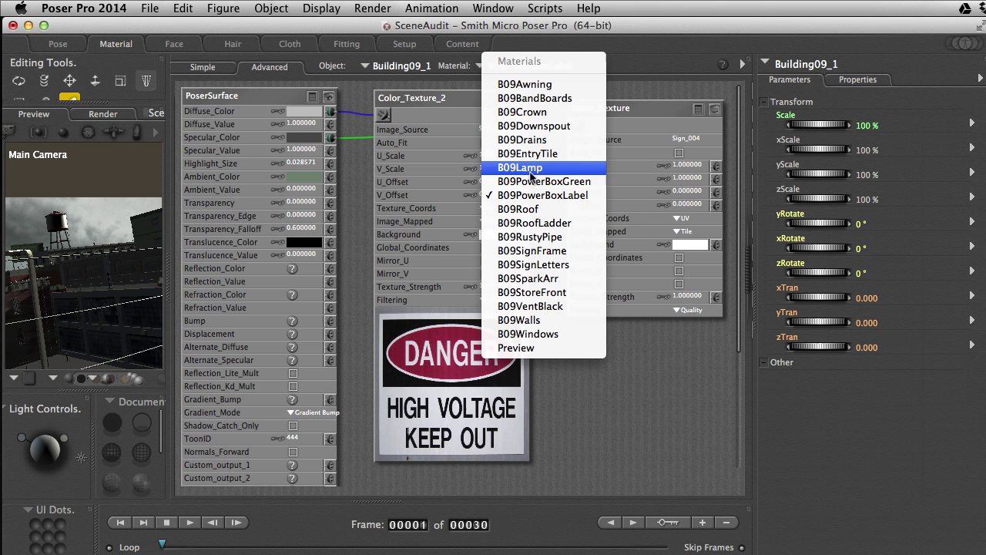
{"action": "left_click", "coordinate": [531, 320]}
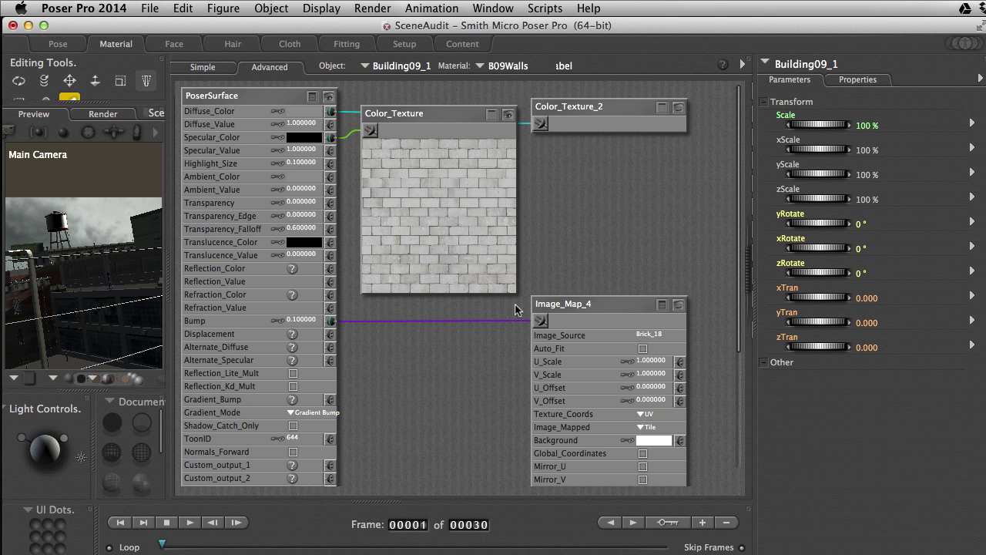
Rearrange the Color_Texture and Image_Map_4 nodes of the B09Walls material and show the texture preview of Image_Map_4
{"action": "left_click_drag", "start_coordinate": [447, 132], "coordinate": [431, 113]}
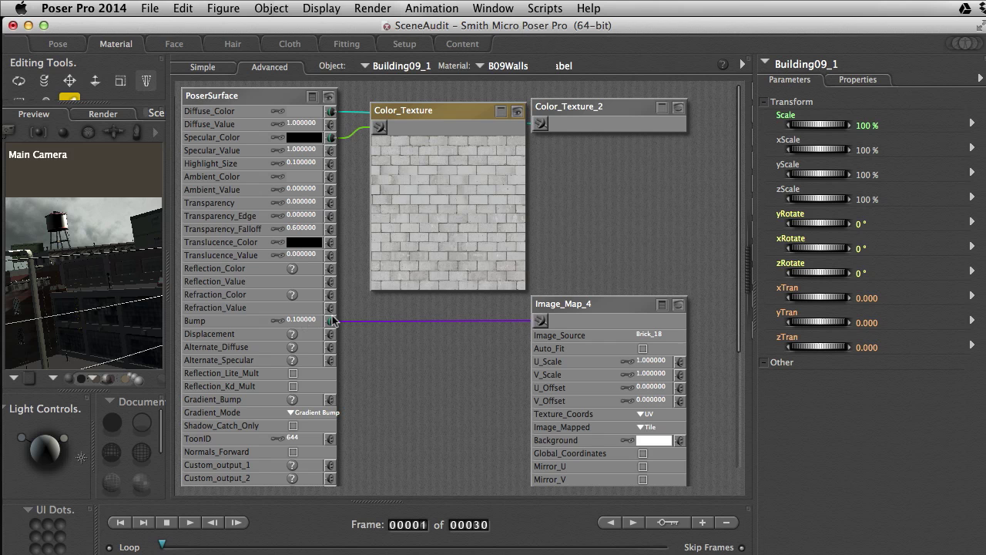
{"action": "left_click_drag", "start_coordinate": [638, 310], "coordinate": [632, 178]}
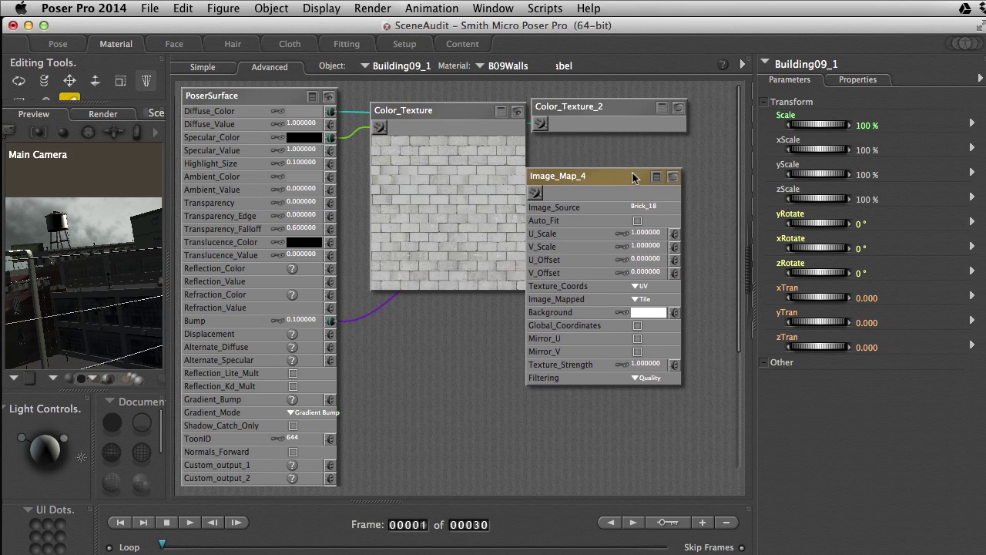
{"action": "left_click", "coordinate": [673, 172]}
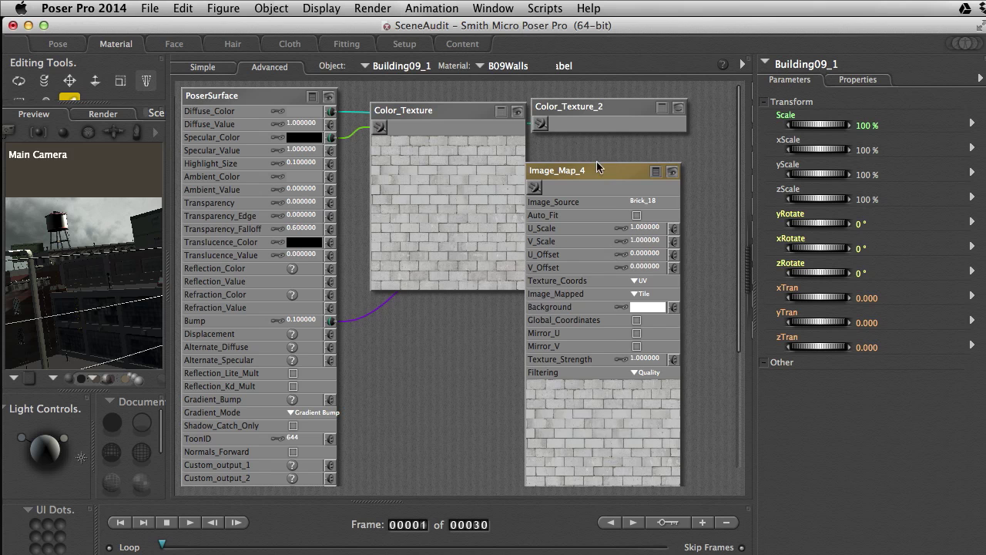
{"action": "left_click_drag", "start_coordinate": [609, 171], "coordinate": [638, 194]}
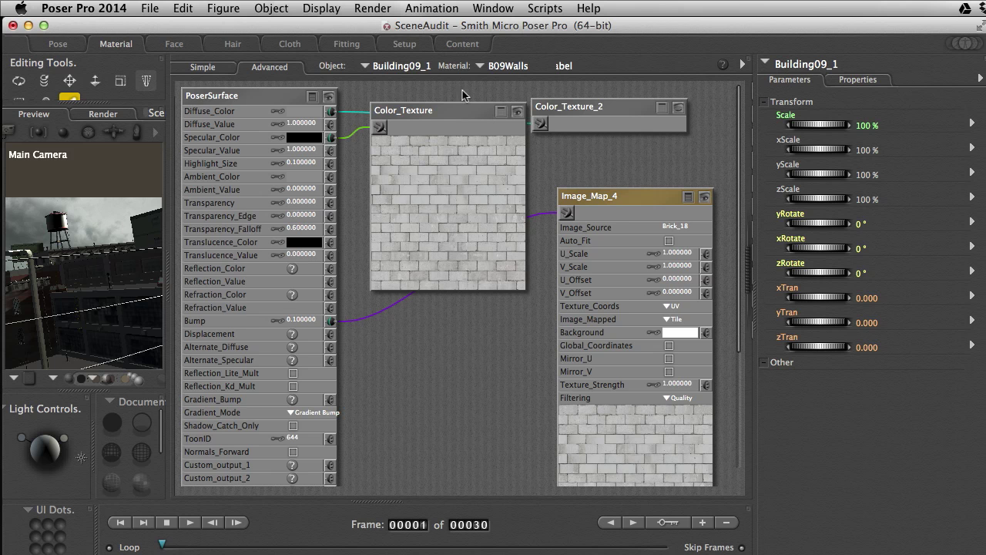
Open the FireFly render settings and reposition the dialog
{"action": "left_click", "coordinate": [372, 10]}
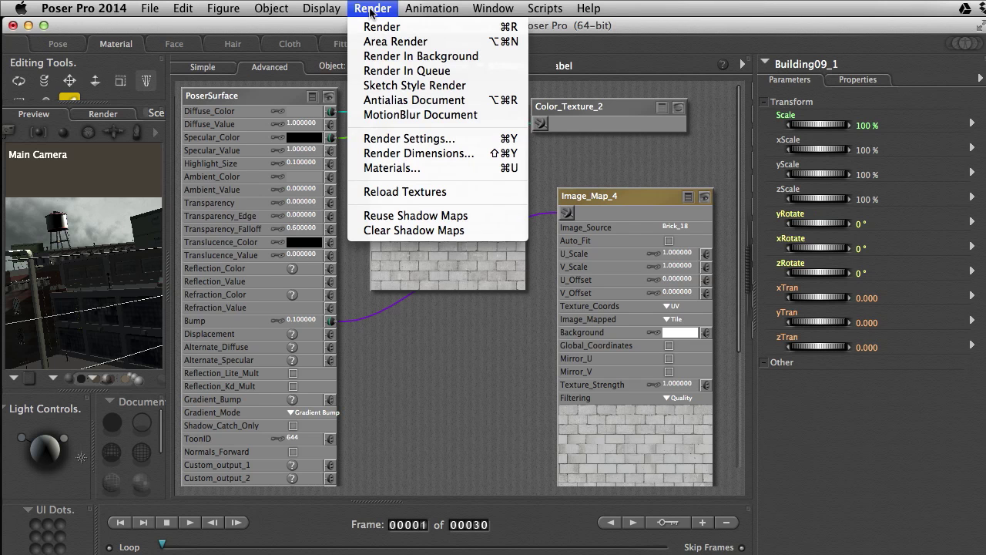
{"action": "left_click", "coordinate": [404, 140]}
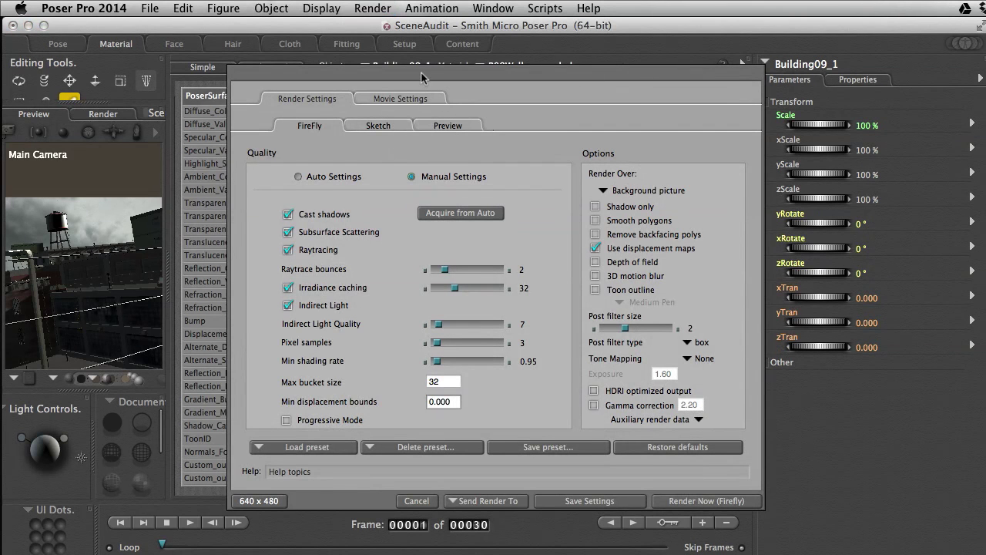
{"action": "left_click_drag", "start_coordinate": [420, 71], "coordinate": [402, 49]}
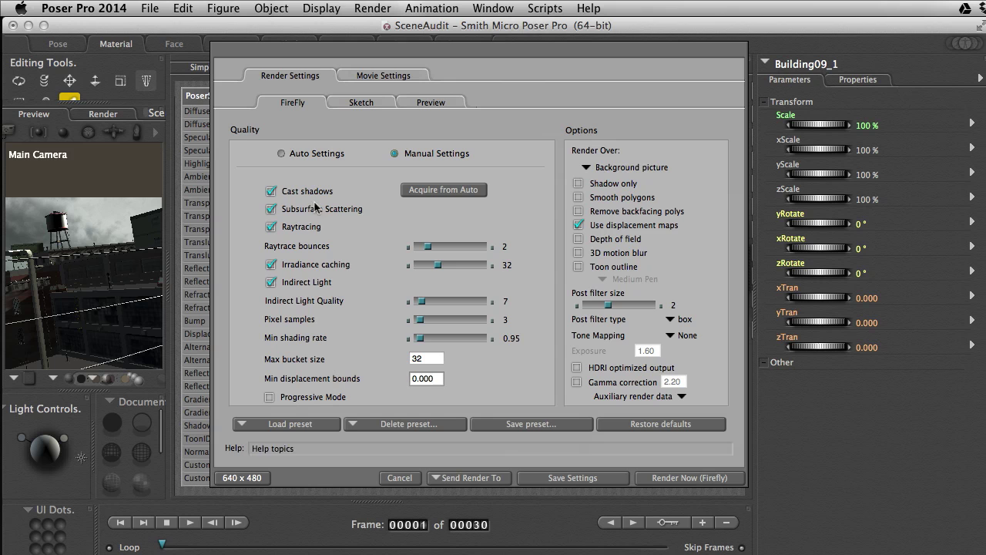
Try the Final quality level in the automatic FireFly settings and return to the manual settings
{"action": "left_click", "coordinate": [281, 153]}
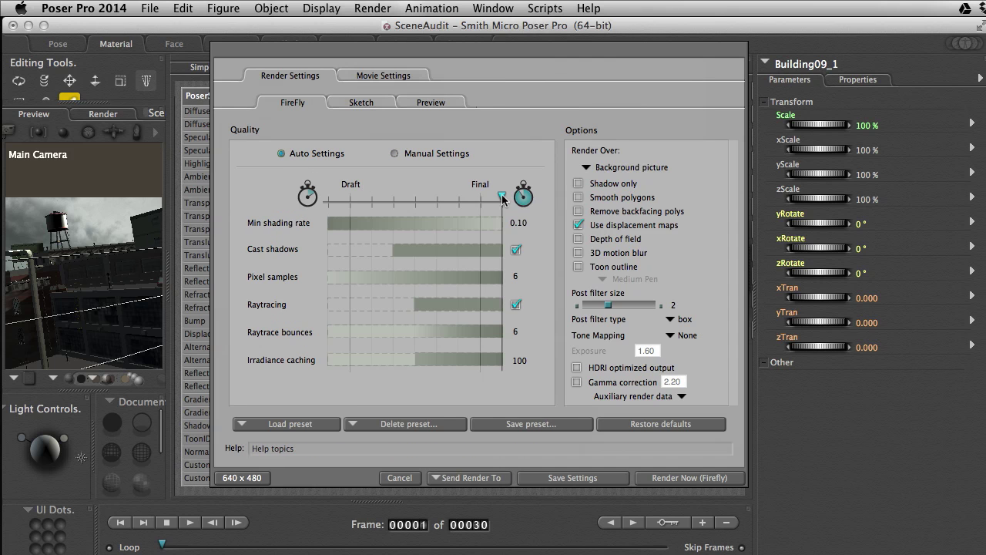
{"action": "mouse_move", "coordinate": [502, 194]}
{"action": "left_mouse_down"}
{"action": "mouse_move", "coordinate": [423, 186]}
{"action": "mouse_move", "coordinate": [352, 194]}
{"action": "mouse_move", "coordinate": [499, 188]}
{"action": "mouse_move", "coordinate": [468, 189]}
{"action": "mouse_move", "coordinate": [488, 190]}
{"action": "mouse_move", "coordinate": [479, 191]}
{"action": "left_mouse_up"}
{"action": "left_click", "coordinate": [395, 154]}
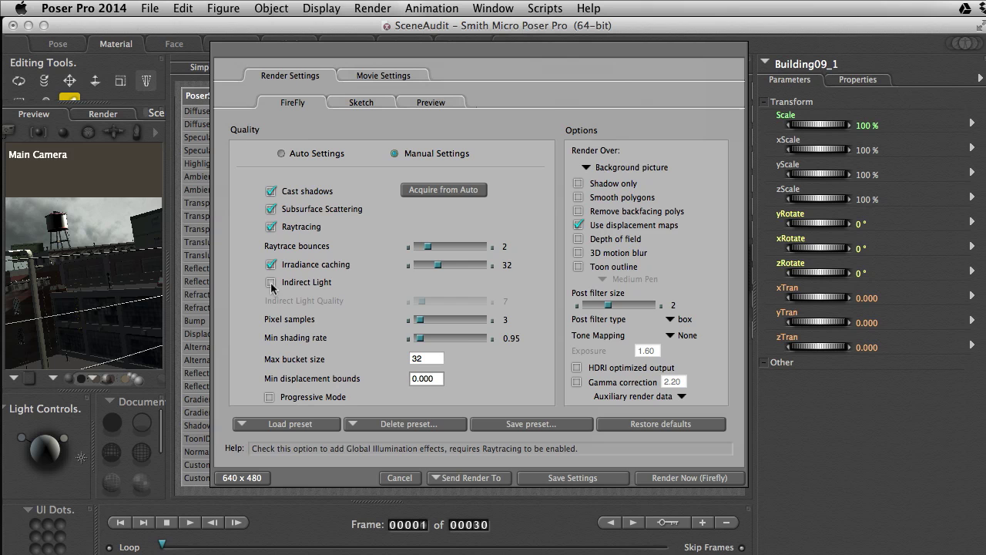
Copy the highest automatic quality level into the manual FireFly settings, and save the render settings with Indirect Light enabled
{"action": "left_click", "coordinate": [303, 156]}
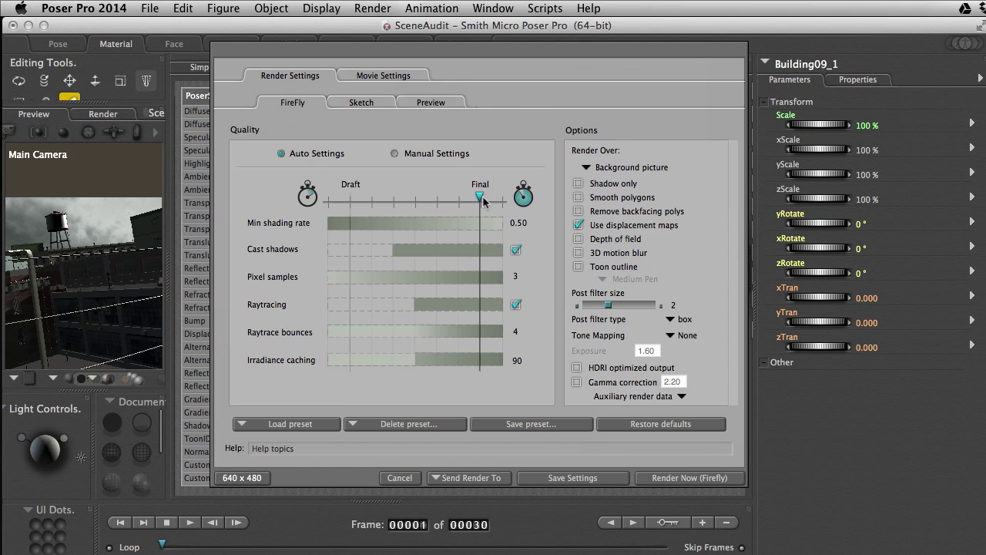
{"action": "left_click_drag", "start_coordinate": [479, 196], "coordinate": [502, 196]}
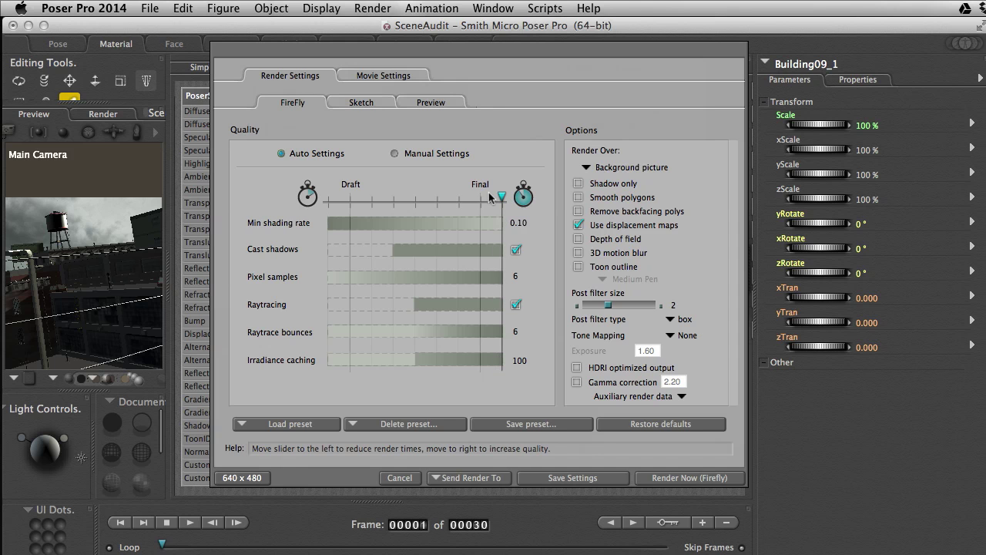
{"action": "left_click", "coordinate": [436, 154]}
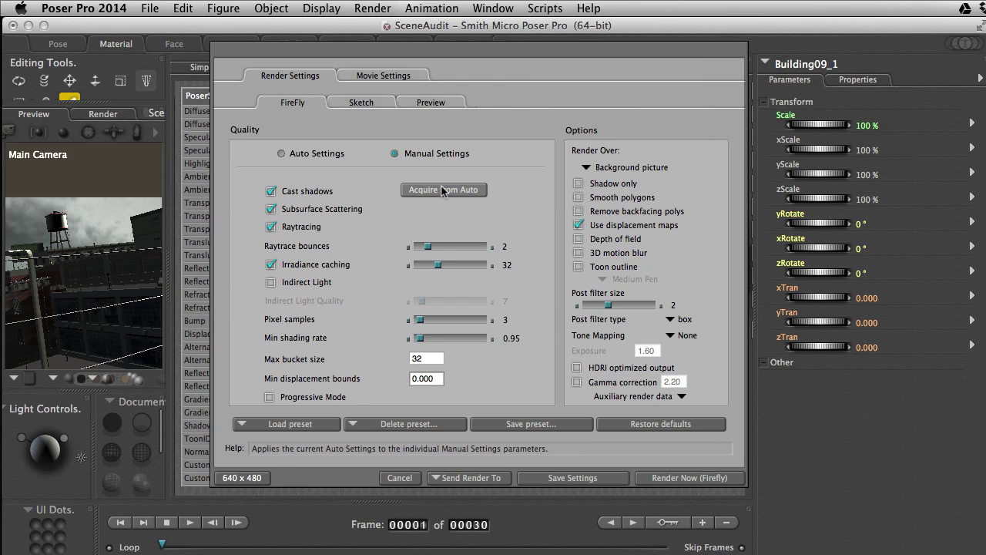
{"action": "left_click", "coordinate": [440, 189]}
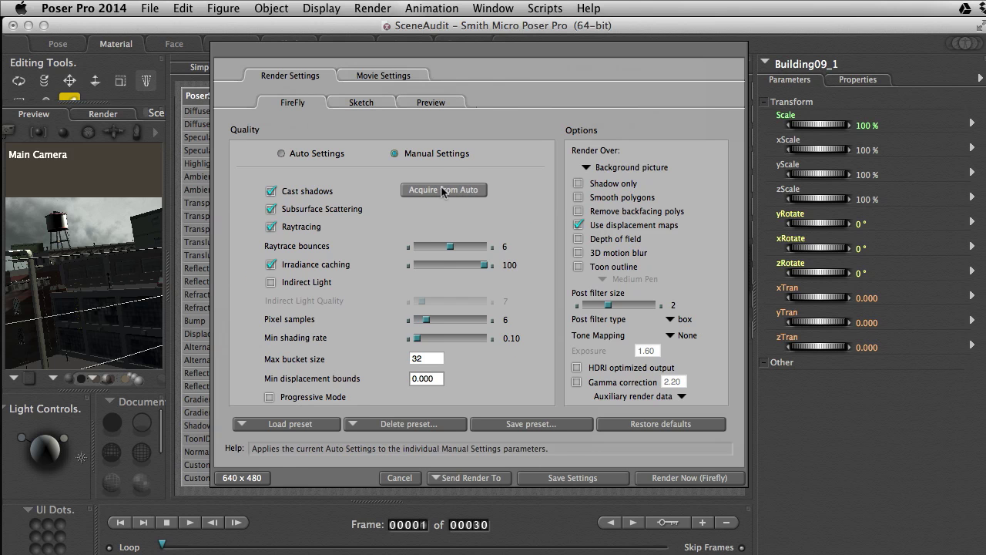
{"action": "left_click", "coordinate": [271, 283]}
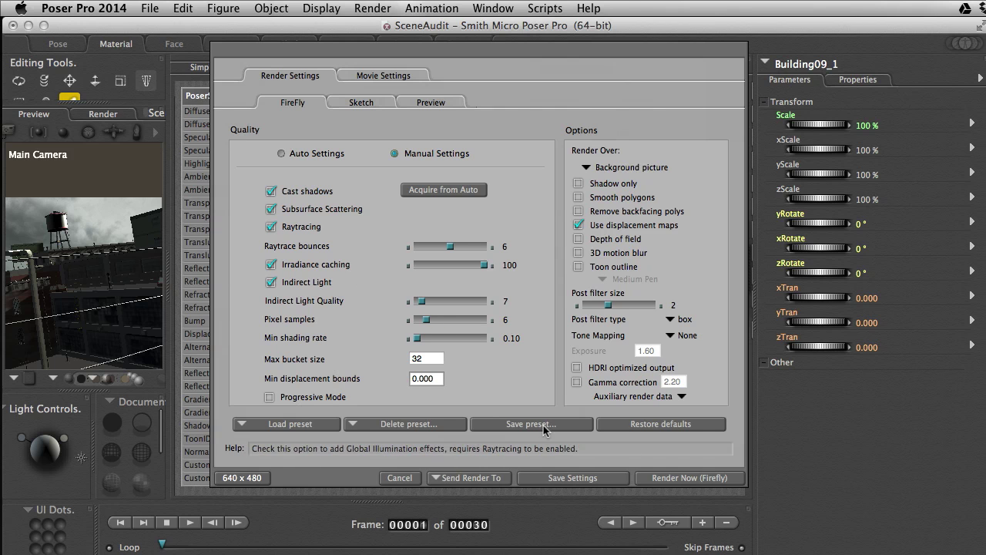
{"action": "left_click", "coordinate": [563, 478]}
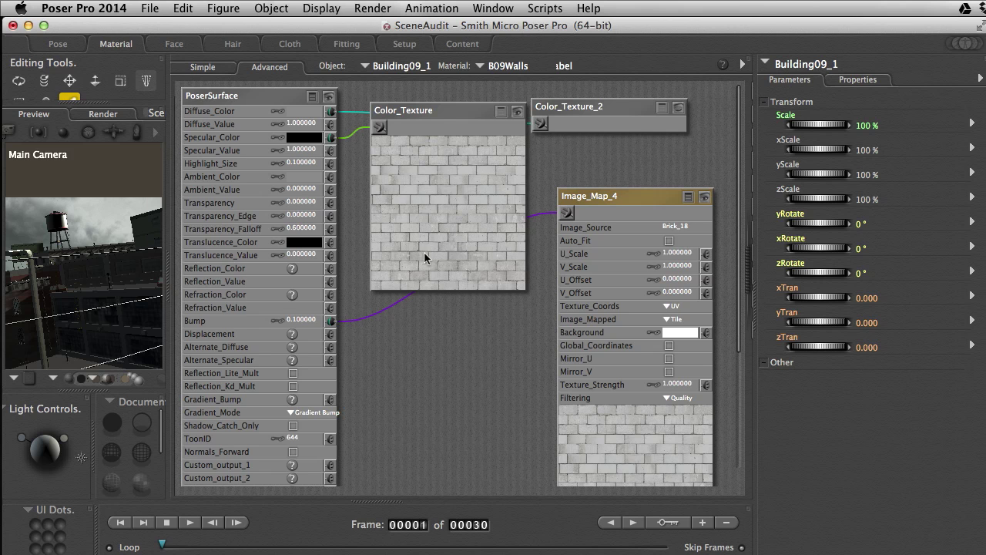
Switch the scene preview to the Posing Camera and select Building03_1
{"action": "left_click", "coordinate": [68, 45]}
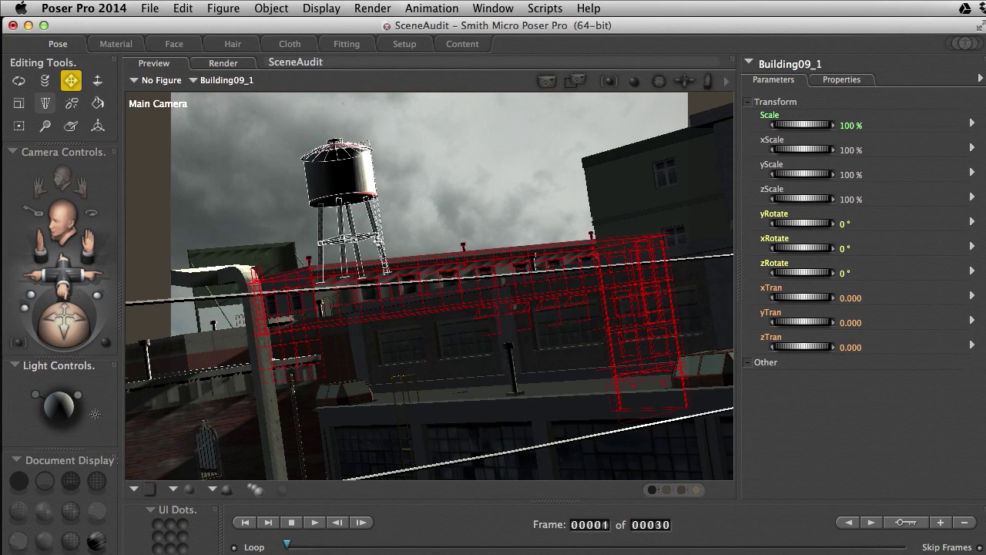
{"action": "key", "text": "super+comma"}
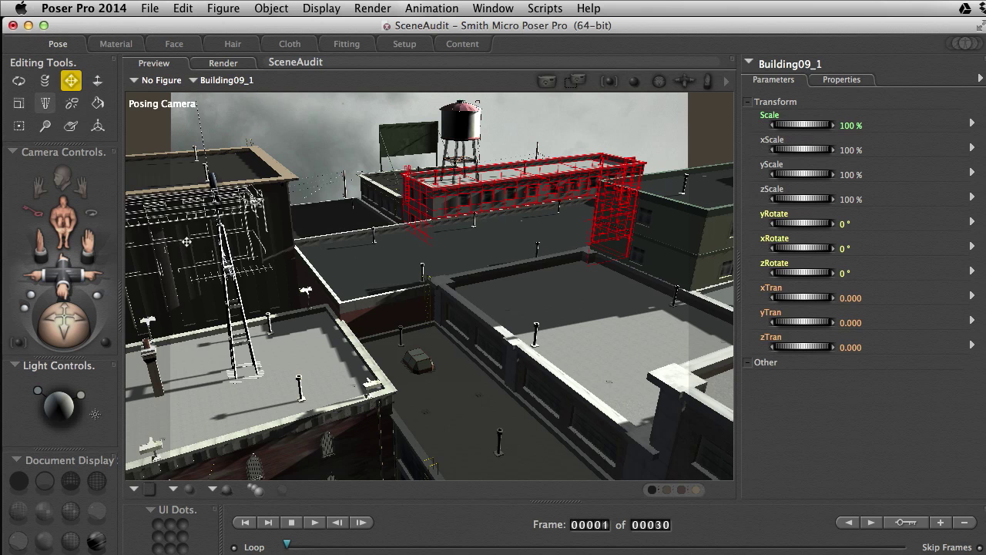
{"action": "left_click", "coordinate": [473, 391]}
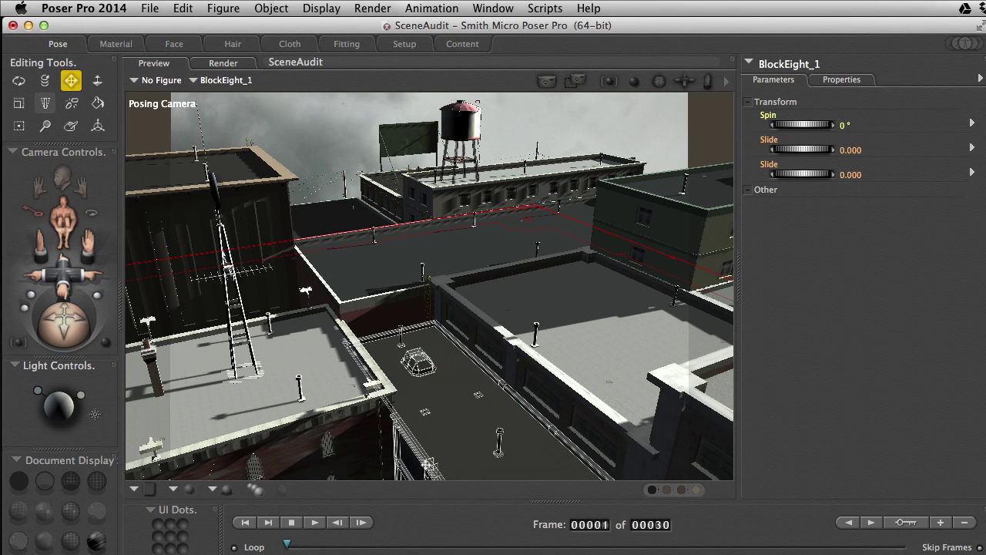
{"action": "left_click", "coordinate": [427, 463]}
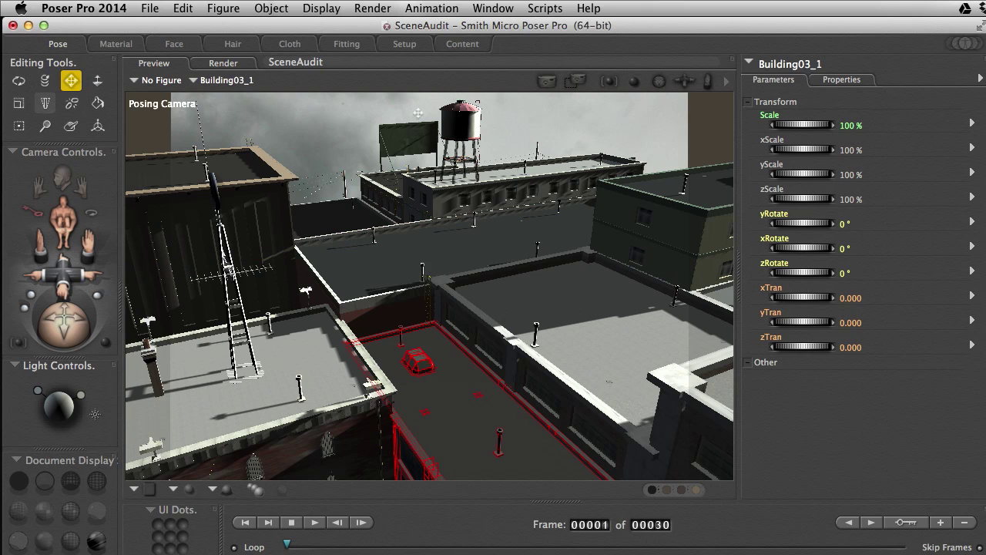
Spread apart the overlapping Color_Texture and Color_Texture_2 nodes in Building03_1's B03PowerBoxLabel material
{"action": "left_click", "coordinate": [117, 44]}
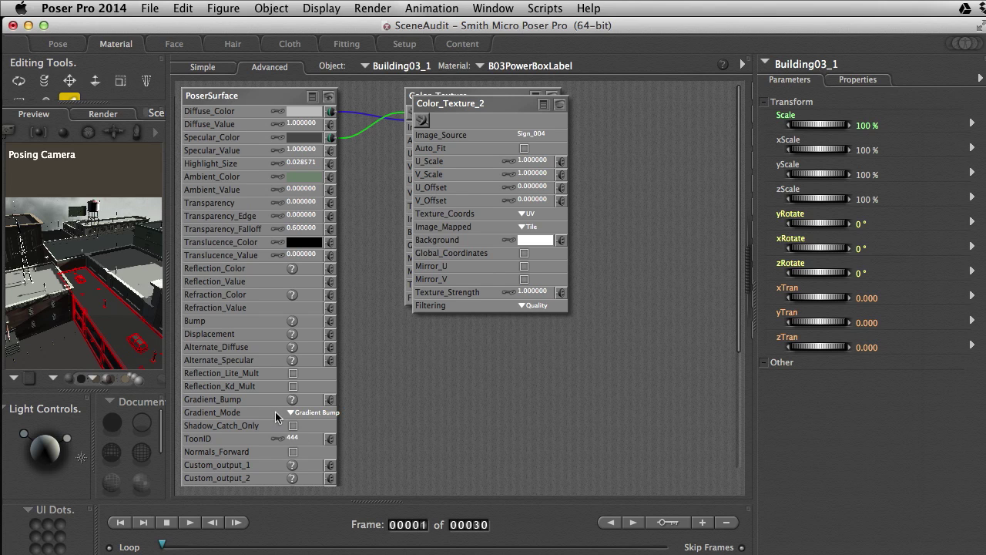
{"action": "left_click", "coordinate": [252, 411]}
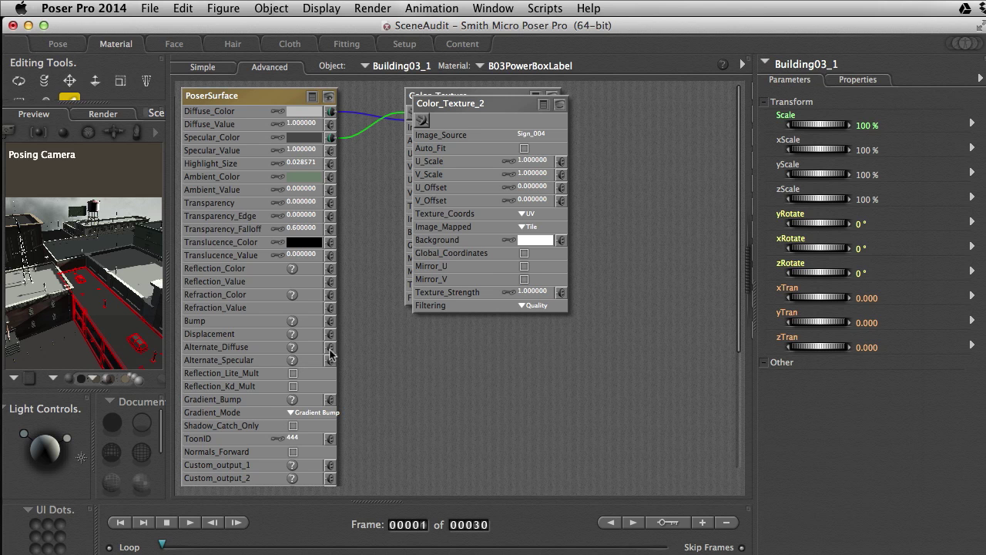
{"action": "left_click_drag", "start_coordinate": [490, 108], "coordinate": [505, 165]}
{"action": "left_click_drag", "start_coordinate": [534, 244], "coordinate": [677, 176]}
{"action": "left_click_drag", "start_coordinate": [493, 105], "coordinate": [475, 129]}
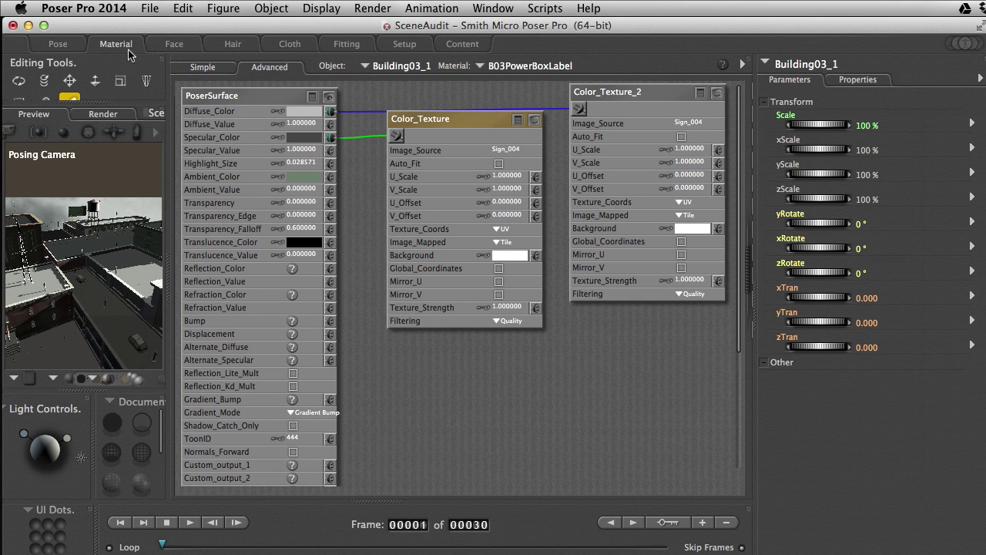
Review the rendered rooftop image, then go back to the scene preview
{"action": "left_click", "coordinate": [58, 44]}
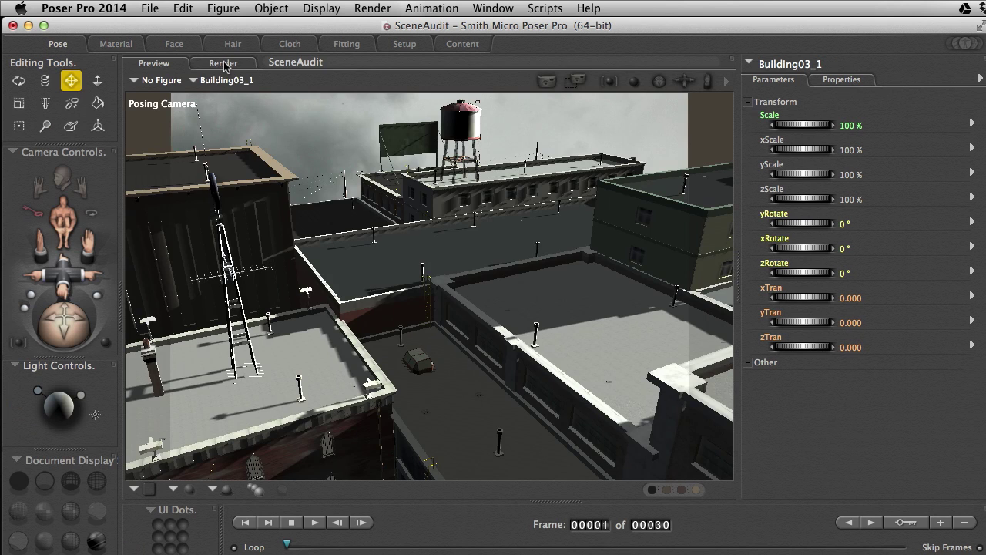
{"action": "left_click", "coordinate": [224, 63]}
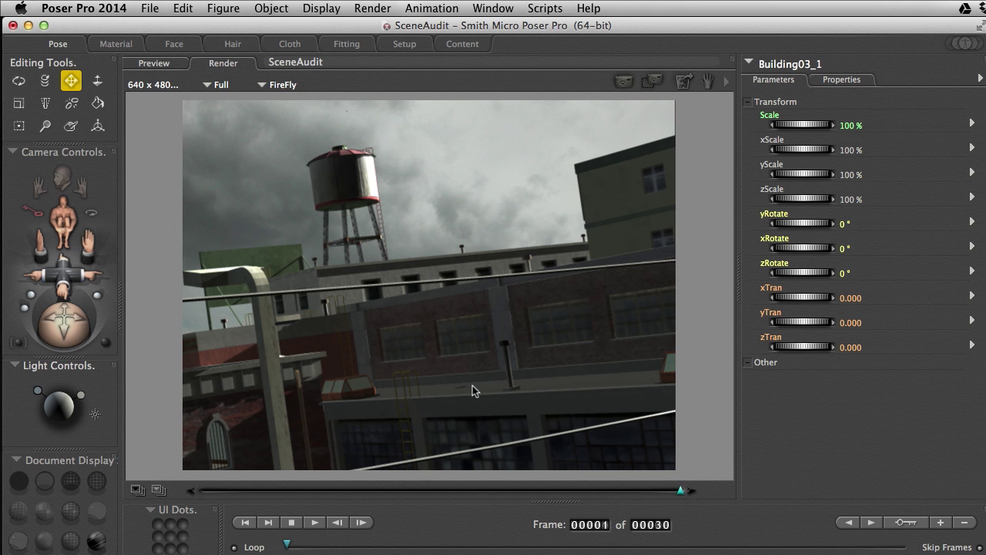
{"action": "left_click", "coordinate": [151, 66]}
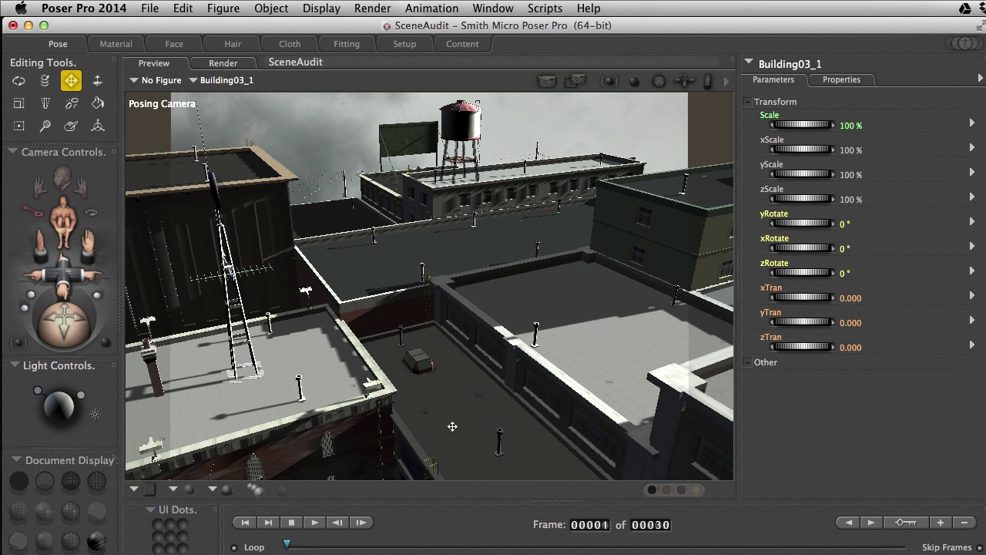
Reselect Building03_1 in the scene preview and display its B03PowerBoxLabel material nodes again
{"action": "left_click", "coordinate": [438, 460]}
{"action": "left_click", "coordinate": [436, 464]}
{"action": "left_click", "coordinate": [116, 44]}
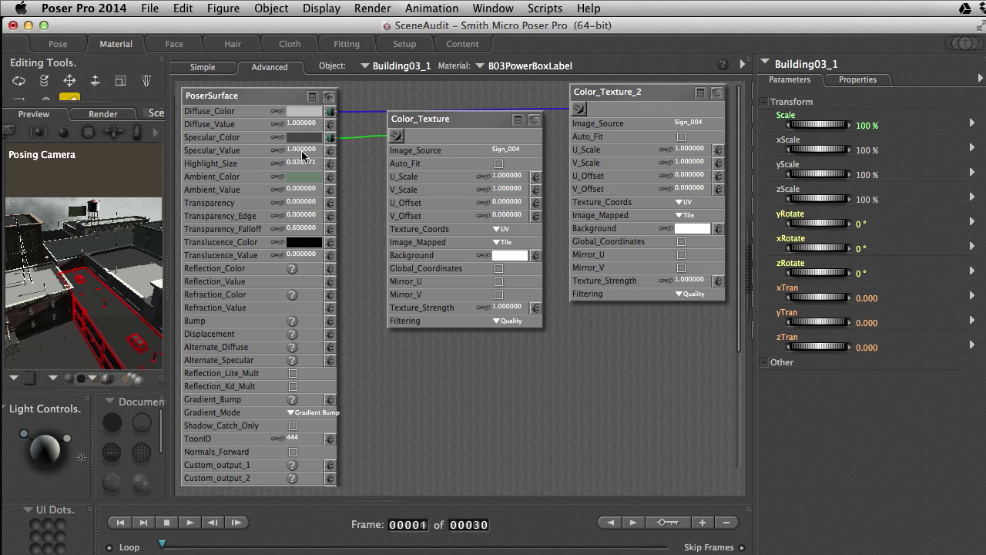
Rearrange the Color_Texture and Color_Texture_2 nodes side by side in the B03PowerBoxLabel material
{"action": "left_click_drag", "start_coordinate": [481, 119], "coordinate": [479, 101]}
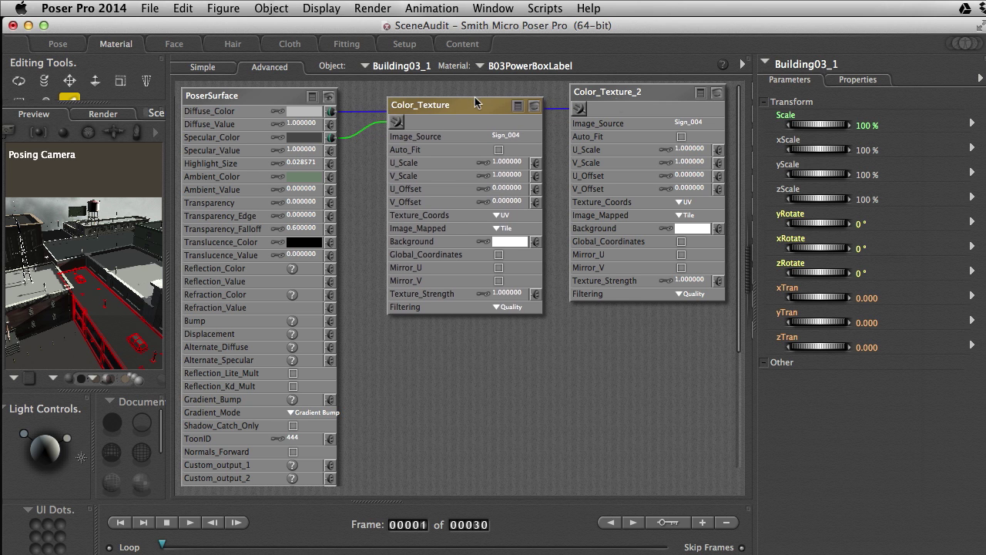
{"action": "left_click_drag", "start_coordinate": [638, 95], "coordinate": [645, 101]}
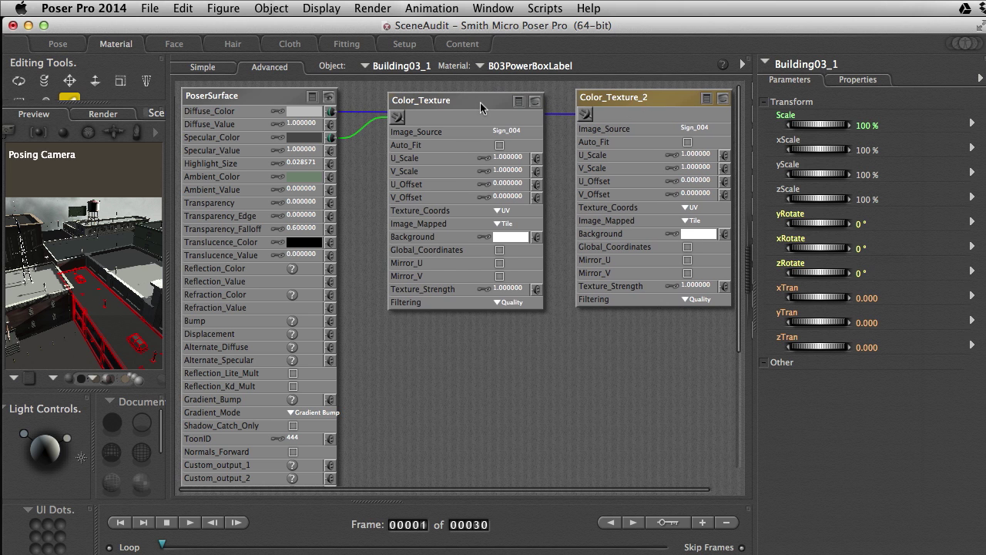
{"action": "left_click_drag", "start_coordinate": [479, 102], "coordinate": [509, 103]}
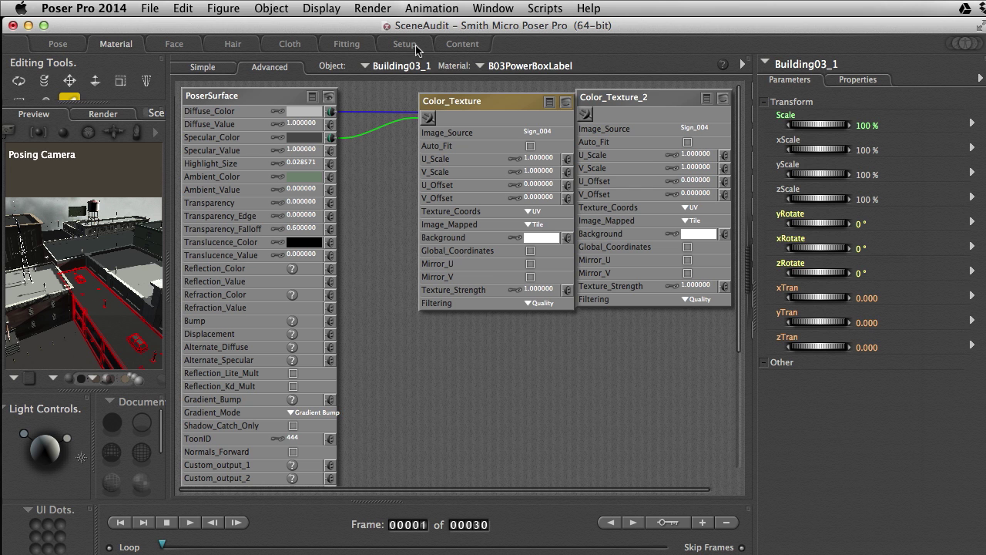
Display Building03_1's B03Roof material and spread apart its overlapping Color_Texture, Color_Texture_2 and Image_Map_3 nodes
{"action": "left_click", "coordinate": [516, 68]}
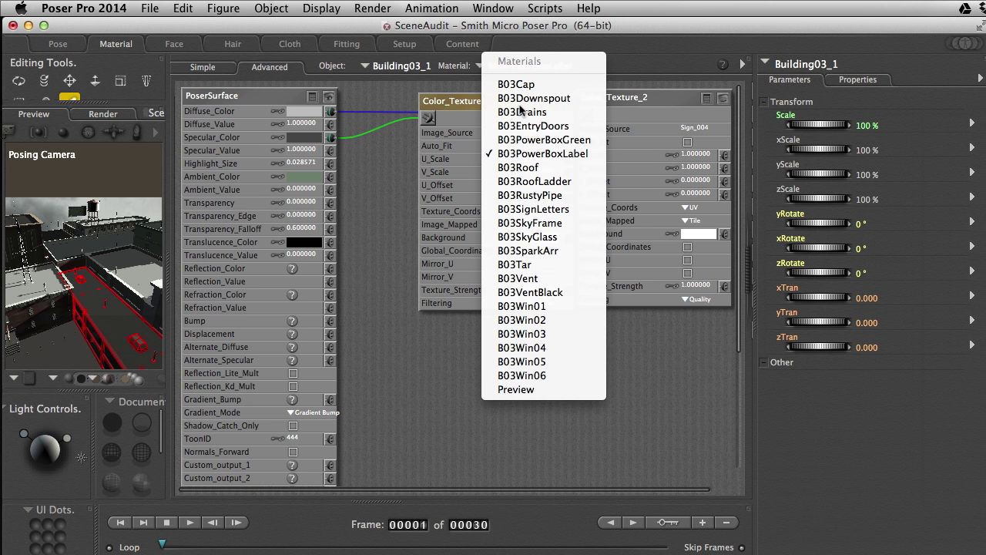
{"action": "left_click", "coordinate": [532, 168]}
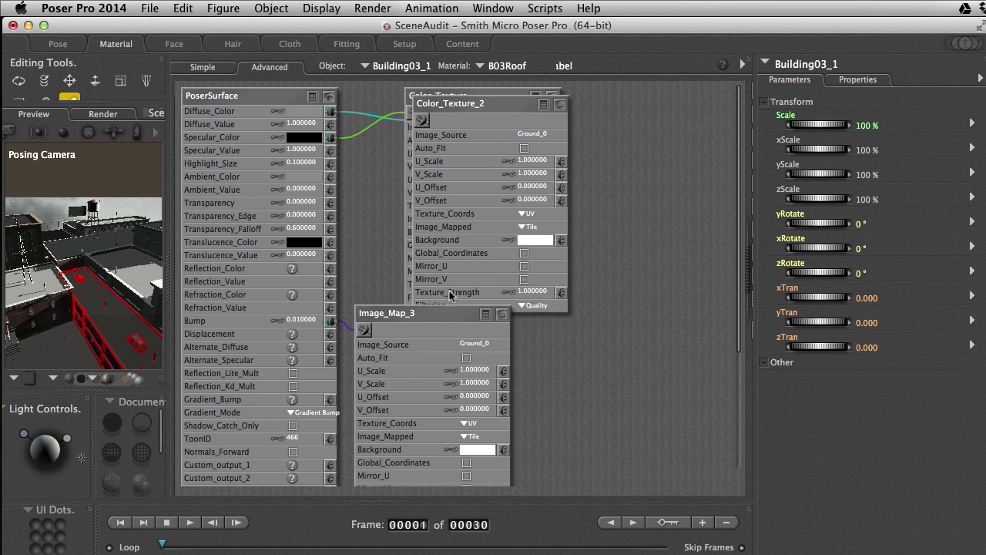
{"action": "left_click_drag", "start_coordinate": [415, 319], "coordinate": [550, 314]}
{"action": "left_click_drag", "start_coordinate": [505, 105], "coordinate": [671, 94]}
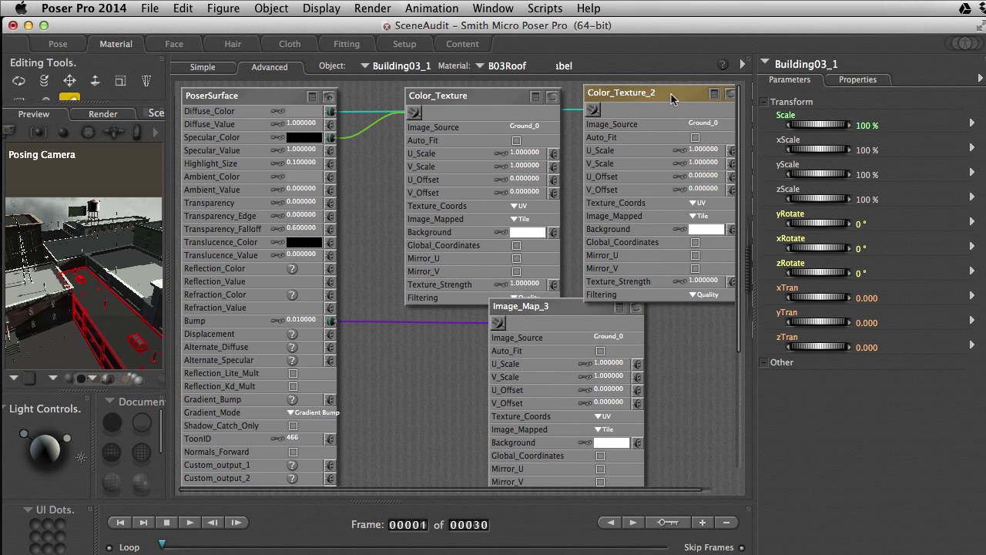
{"action": "left_click_drag", "start_coordinate": [505, 109], "coordinate": [457, 104]}
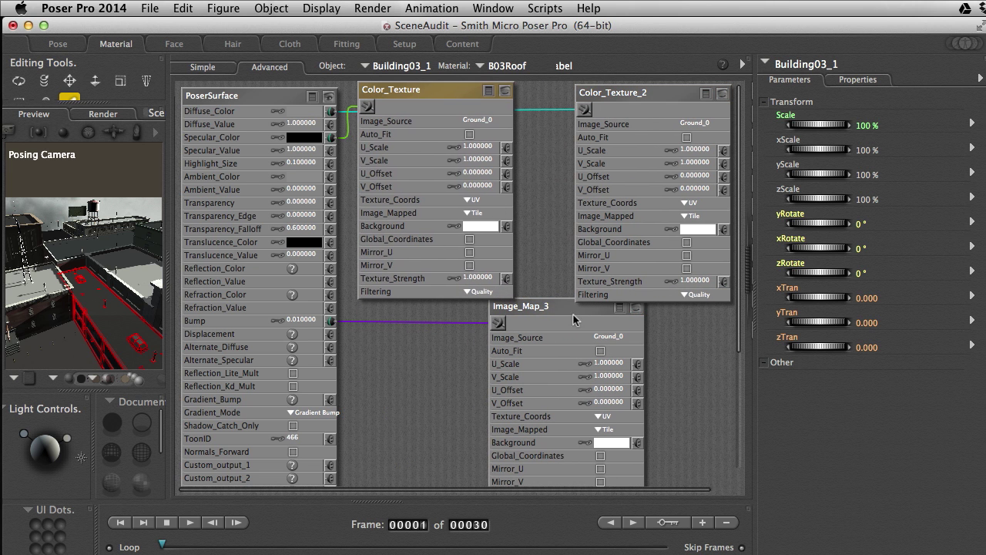
{"action": "left_click_drag", "start_coordinate": [557, 313], "coordinate": [556, 329]}
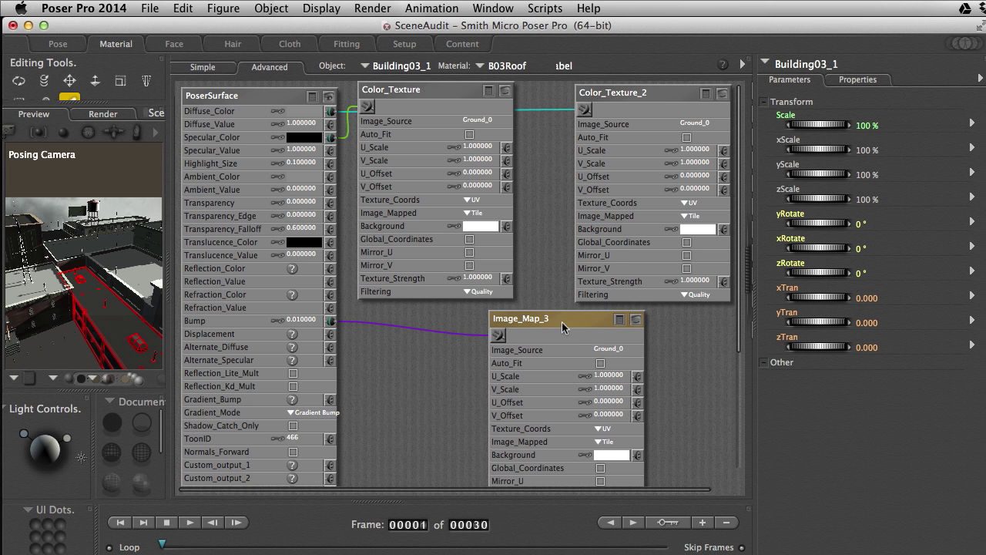
Show the image preview of the B03Roof material's Image_Map_3 node, then place the node below the two color texture nodes
{"action": "left_click", "coordinate": [634, 187]}
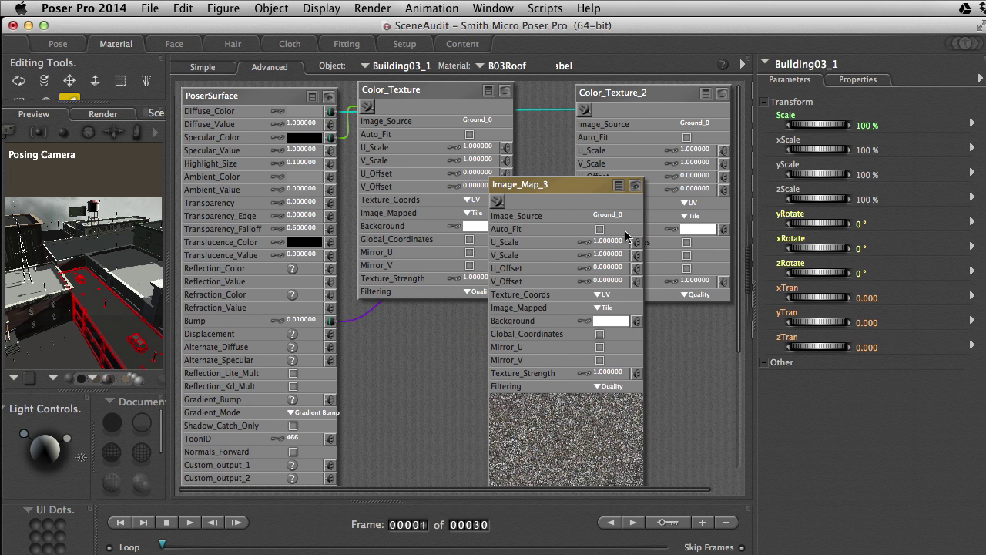
{"action": "left_click_drag", "start_coordinate": [566, 187], "coordinate": [566, 98]}
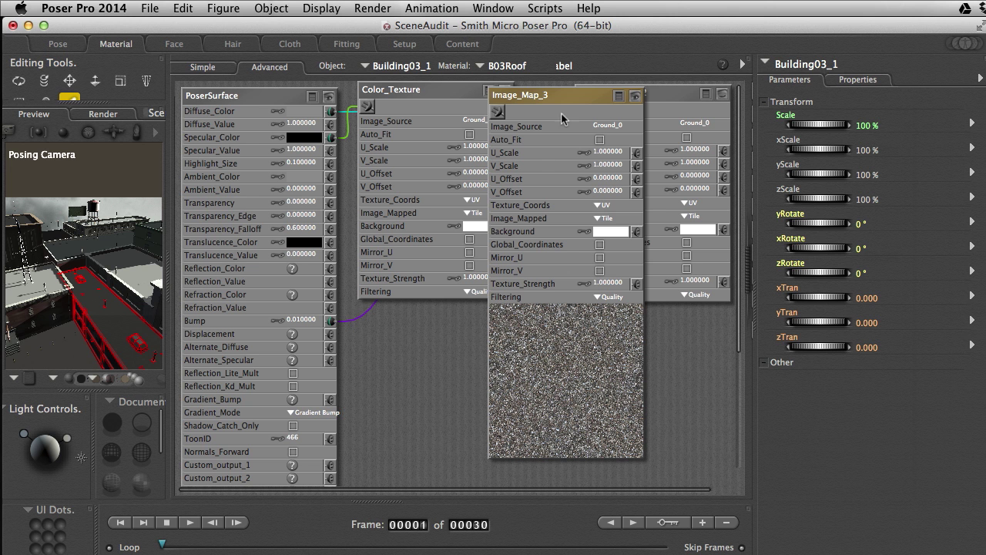
{"action": "left_click_drag", "start_coordinate": [563, 97], "coordinate": [564, 328]}
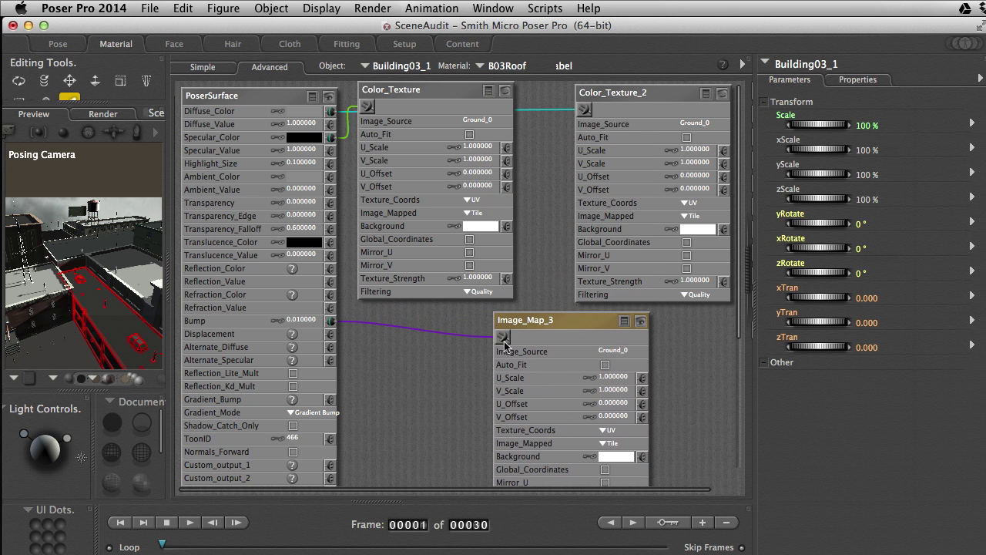
Connect Image_Map_3 to the Specular_Value of the B03Roof PoserSurface, and collapse Color_Texture's parameters to expose the connections
{"action": "left_click_drag", "start_coordinate": [503, 337], "coordinate": [332, 155]}
{"action": "left_click_drag", "start_coordinate": [582, 325], "coordinate": [625, 102]}
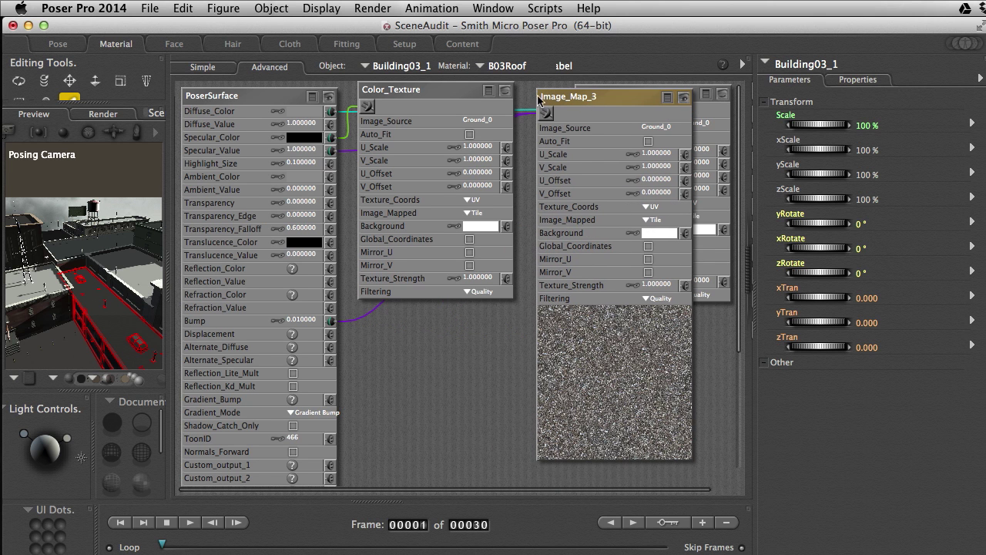
{"action": "left_click", "coordinate": [489, 92]}
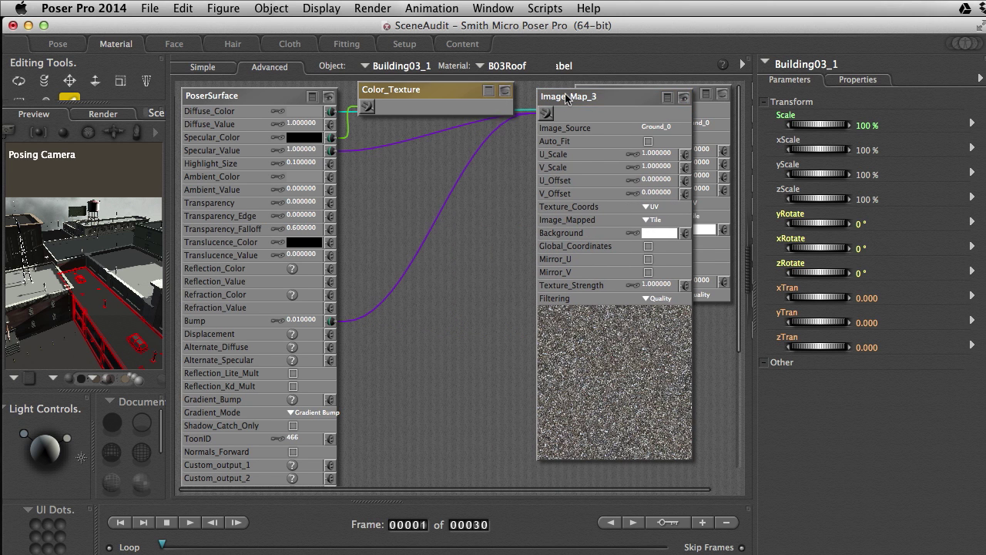
{"action": "left_click_drag", "start_coordinate": [601, 97], "coordinate": [601, 120]}
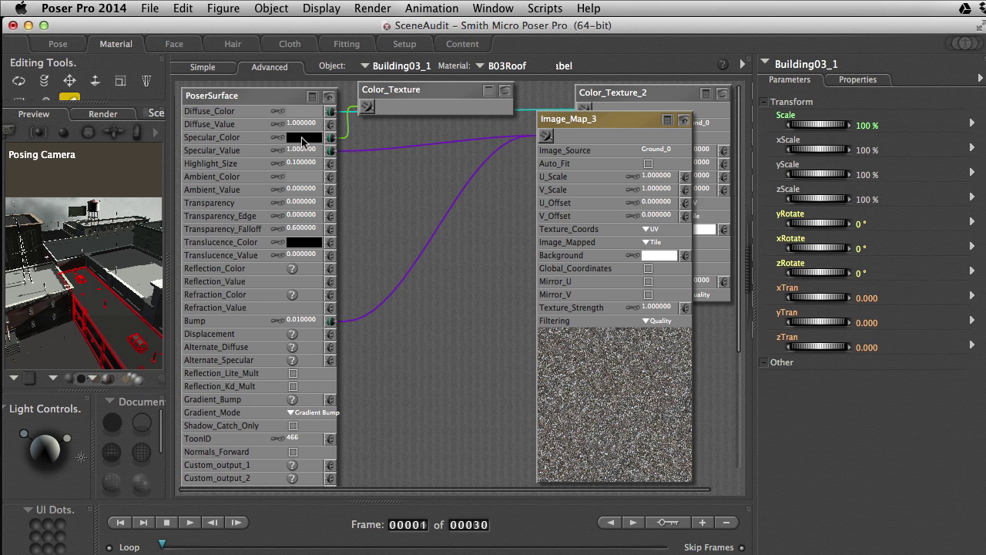
Inspect Color_Texture's image preview and hide it again, then move Image_Map_3 between Color_Texture and Color_Texture_2
{"action": "left_click_drag", "start_coordinate": [412, 91], "coordinate": [429, 109]}
{"action": "left_click", "coordinate": [522, 109]}
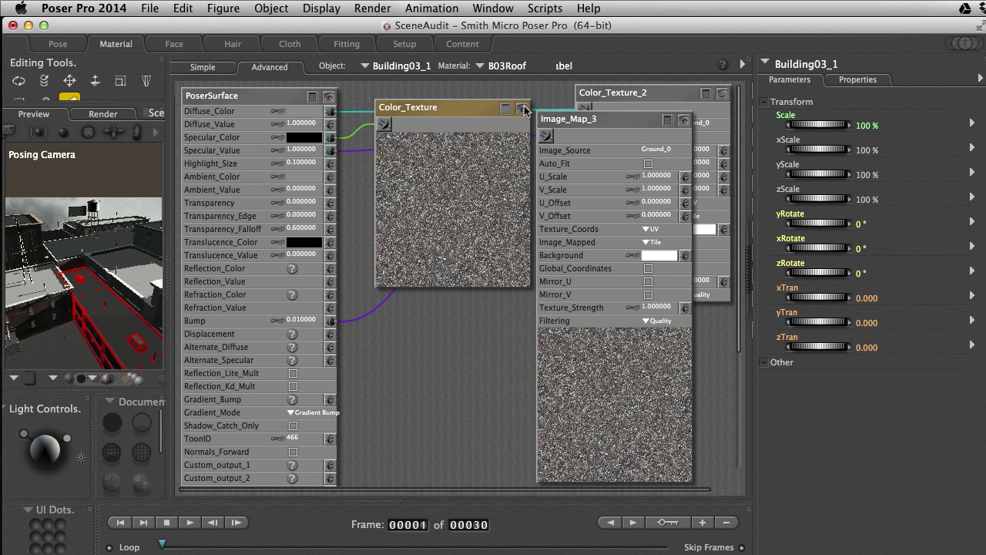
{"action": "left_click", "coordinate": [523, 109]}
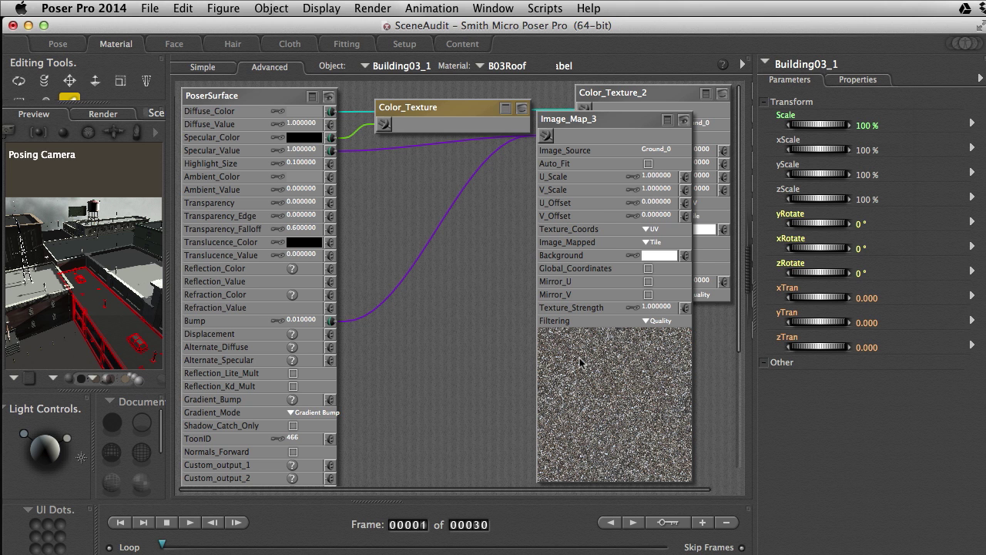
{"action": "left_click_drag", "start_coordinate": [572, 122], "coordinate": [574, 184]}
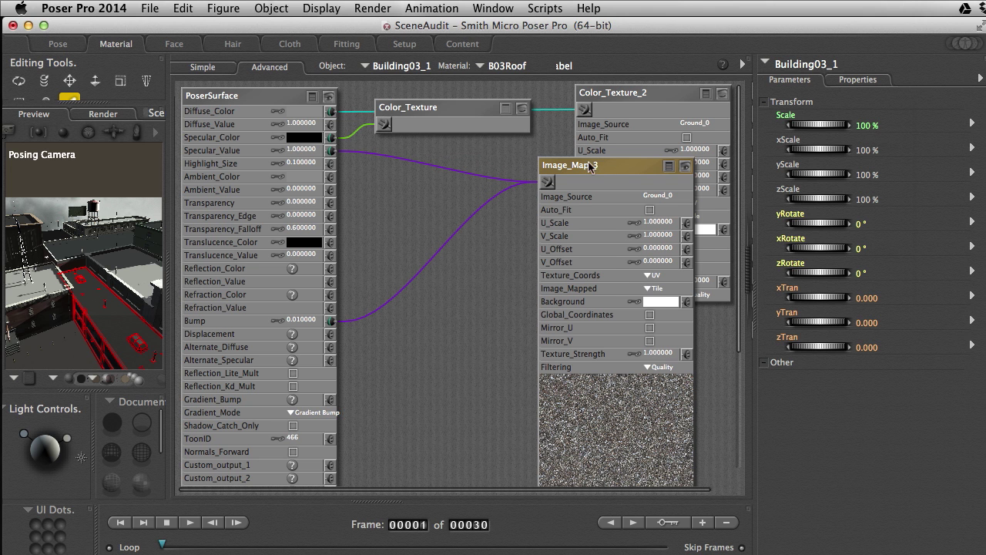
{"action": "left_click_drag", "start_coordinate": [589, 165], "coordinate": [467, 96]}
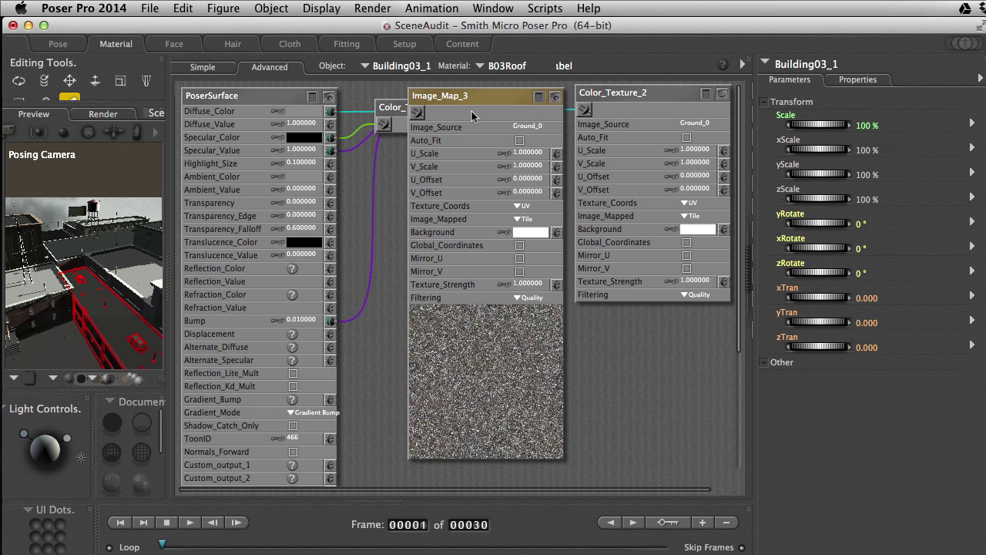
Return to the Pose room and view the scene through the Main Camera, then bring up the rendered image
{"action": "left_click", "coordinate": [58, 45]}
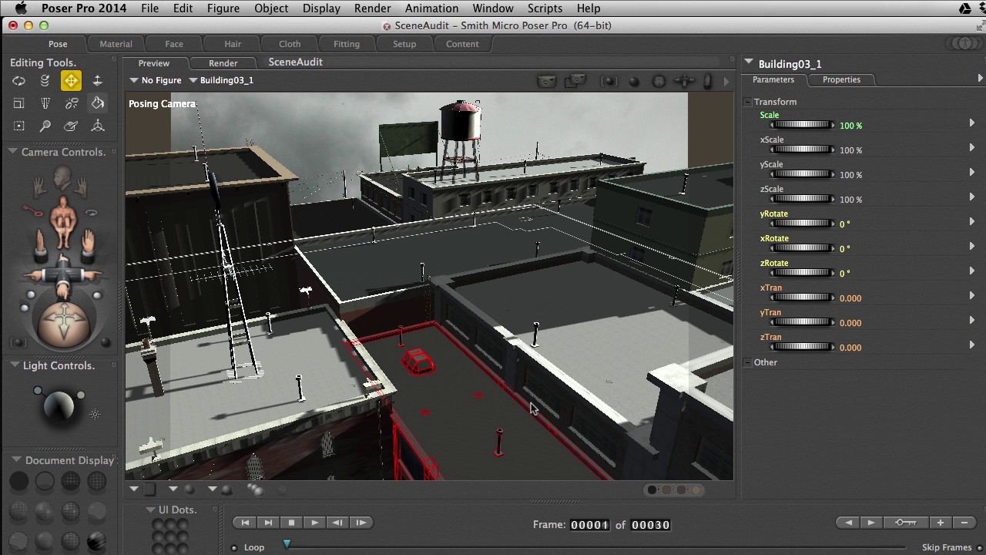
{"action": "left_click", "coordinate": [454, 436]}
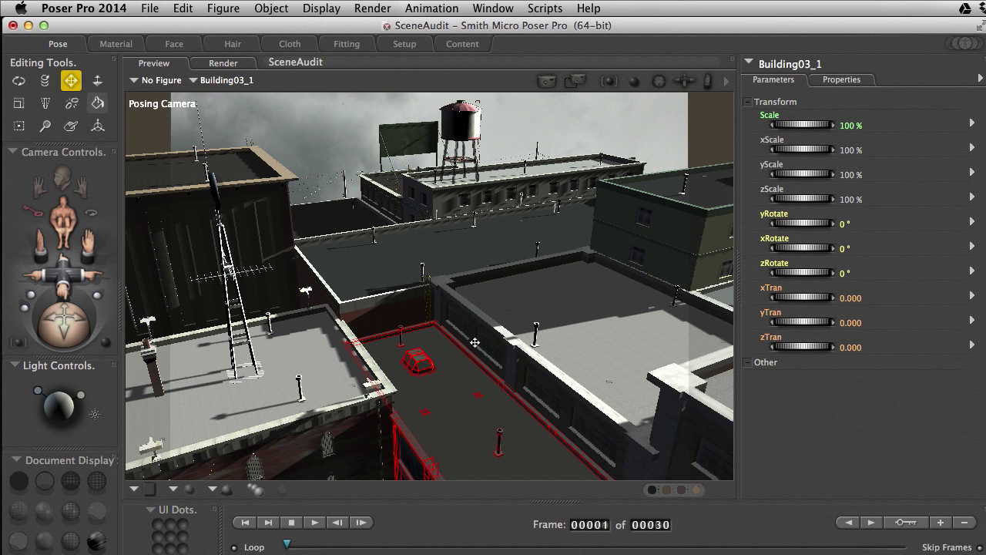
{"action": "key", "text": "super+m"}
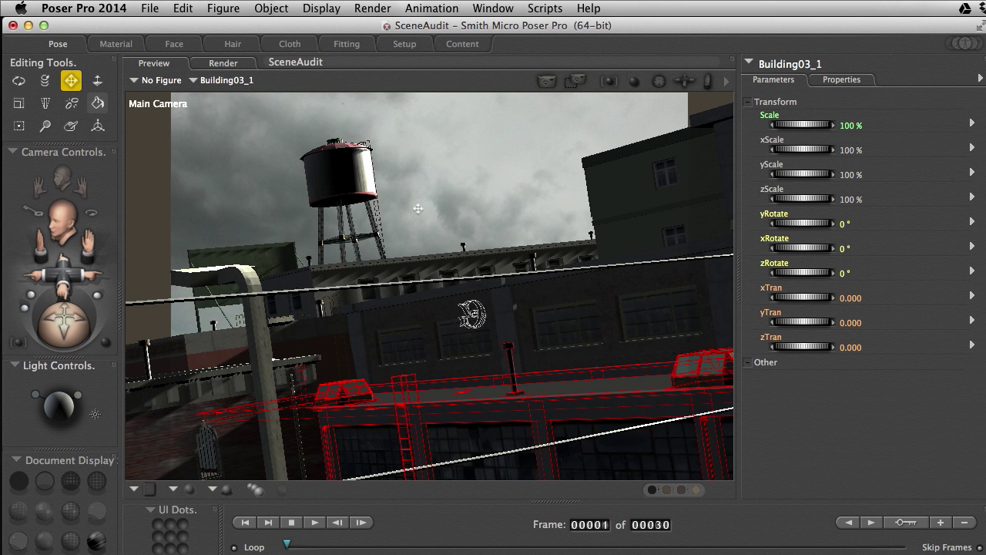
{"action": "left_click", "coordinate": [237, 67]}
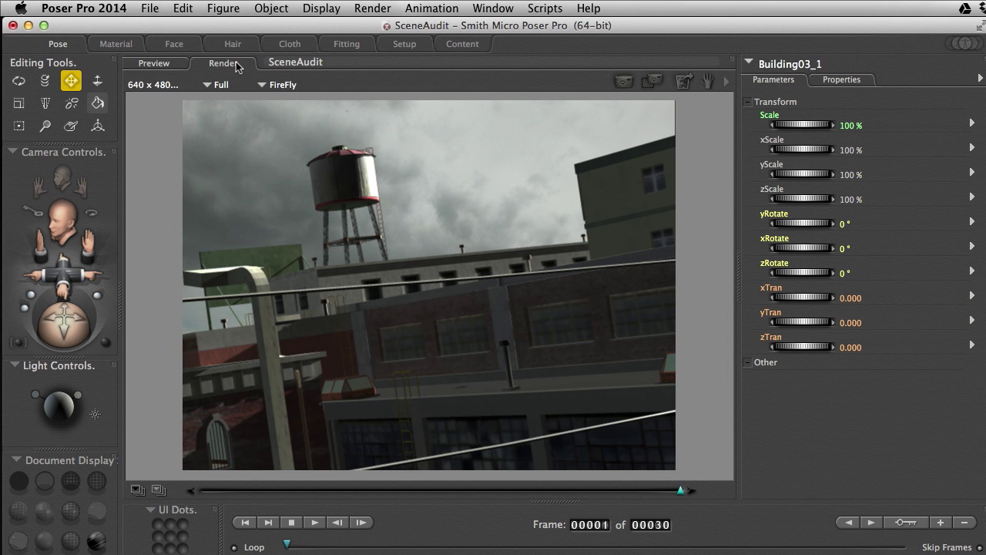